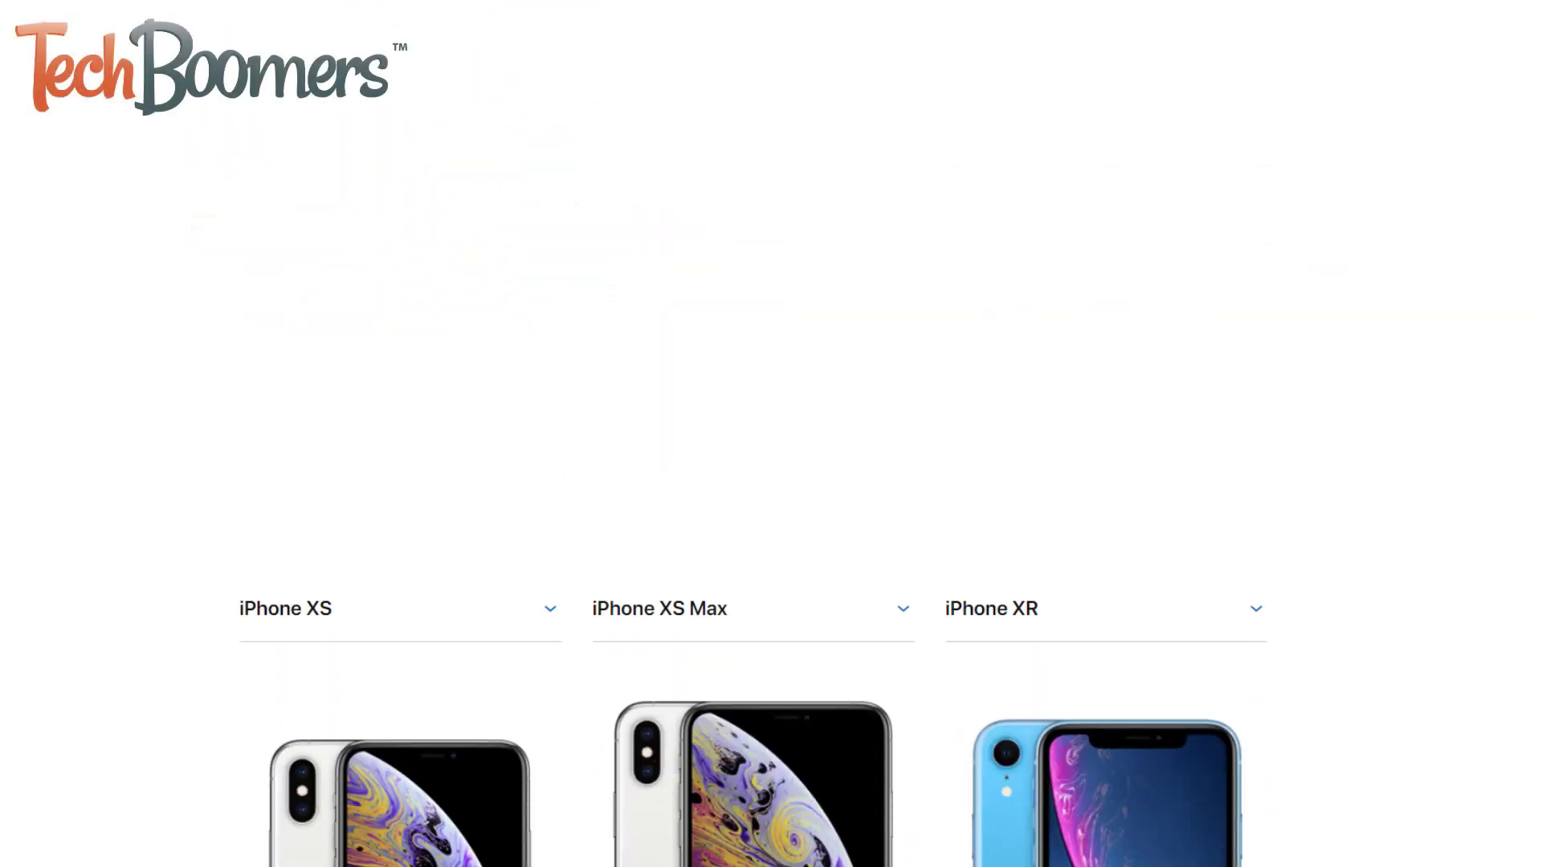
scroll(771, 482, "down", 1)
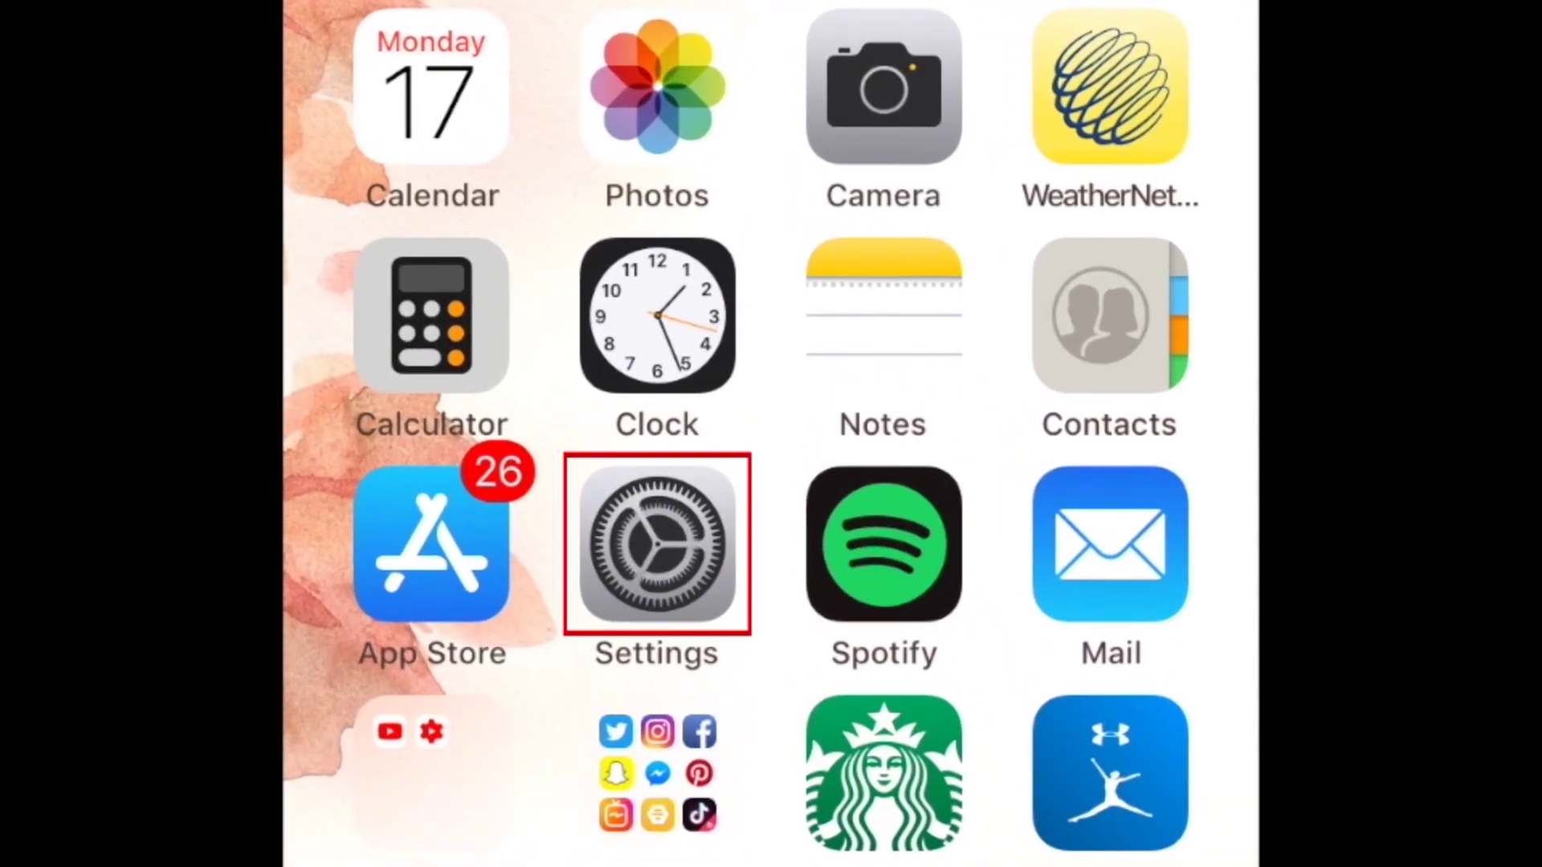
Go from the home screen into Settings > General > Software Update.
left_click(656, 545)
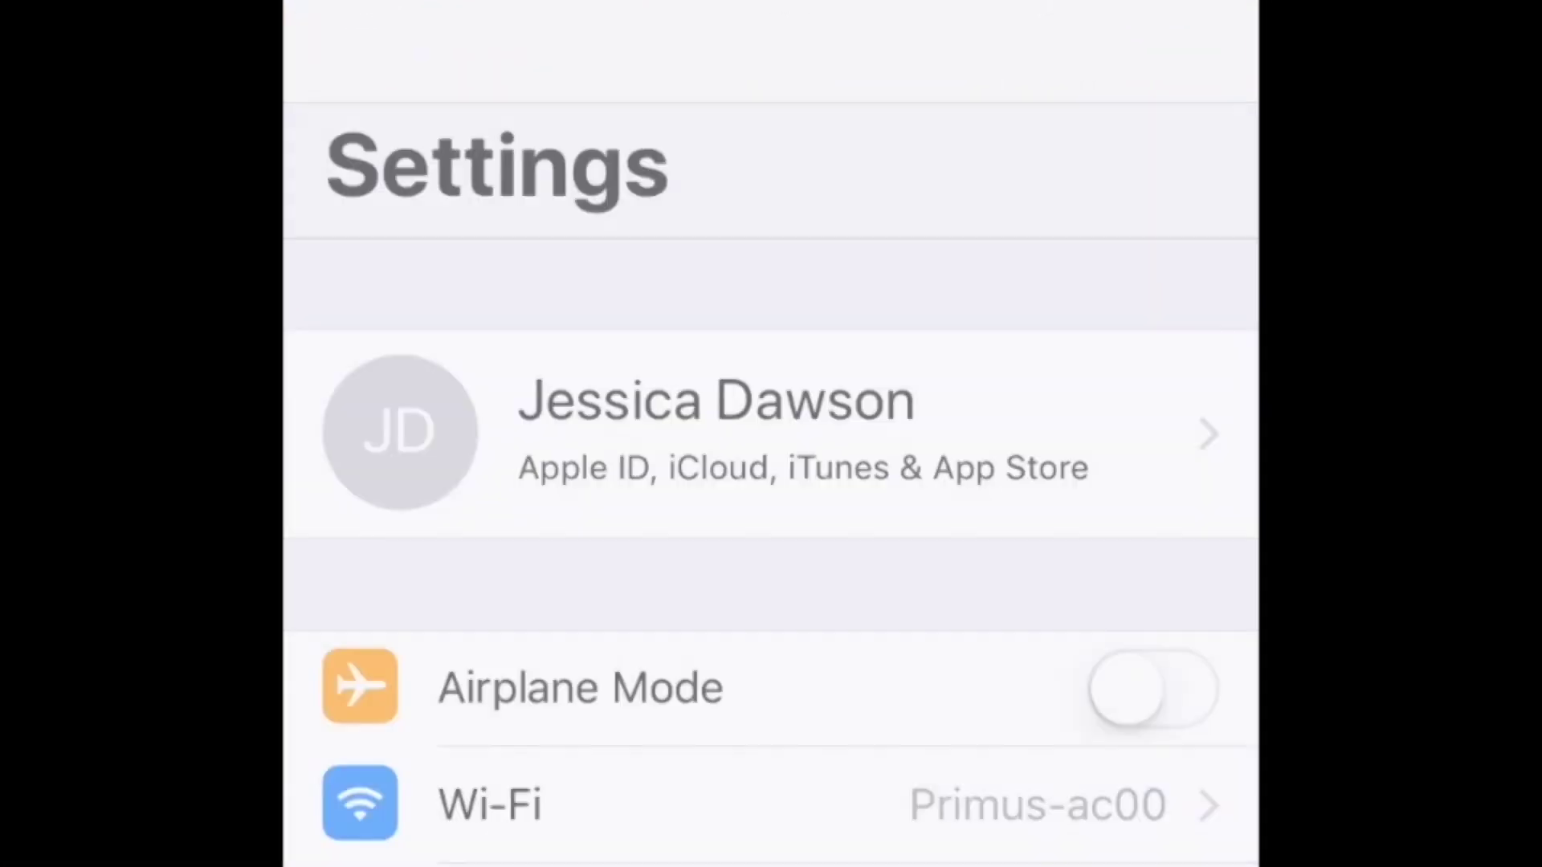
scroll(772, 482, "down", 10)
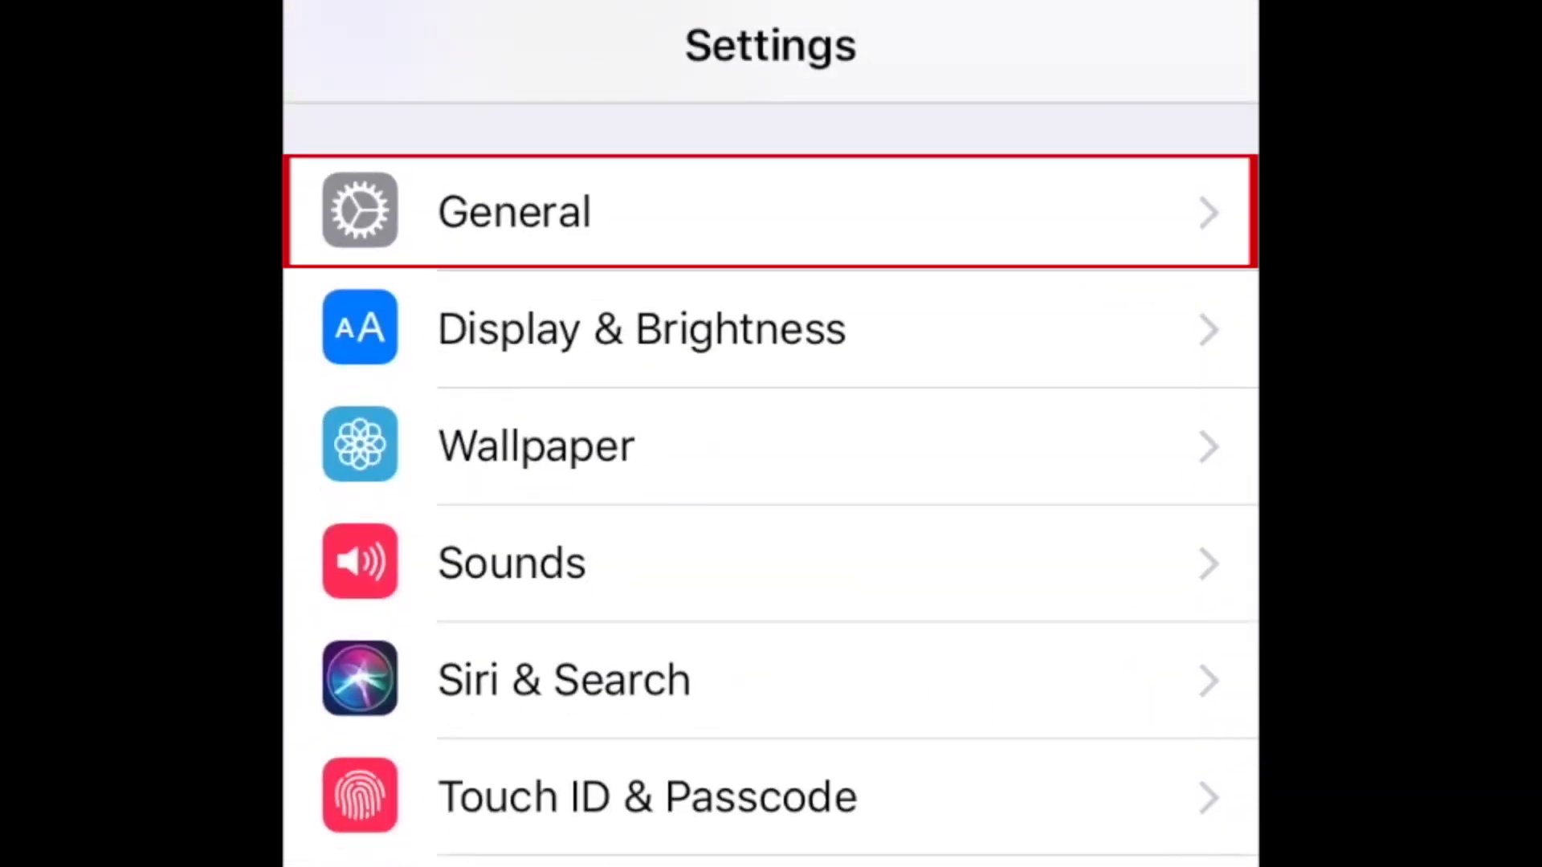
left_click(771, 212)
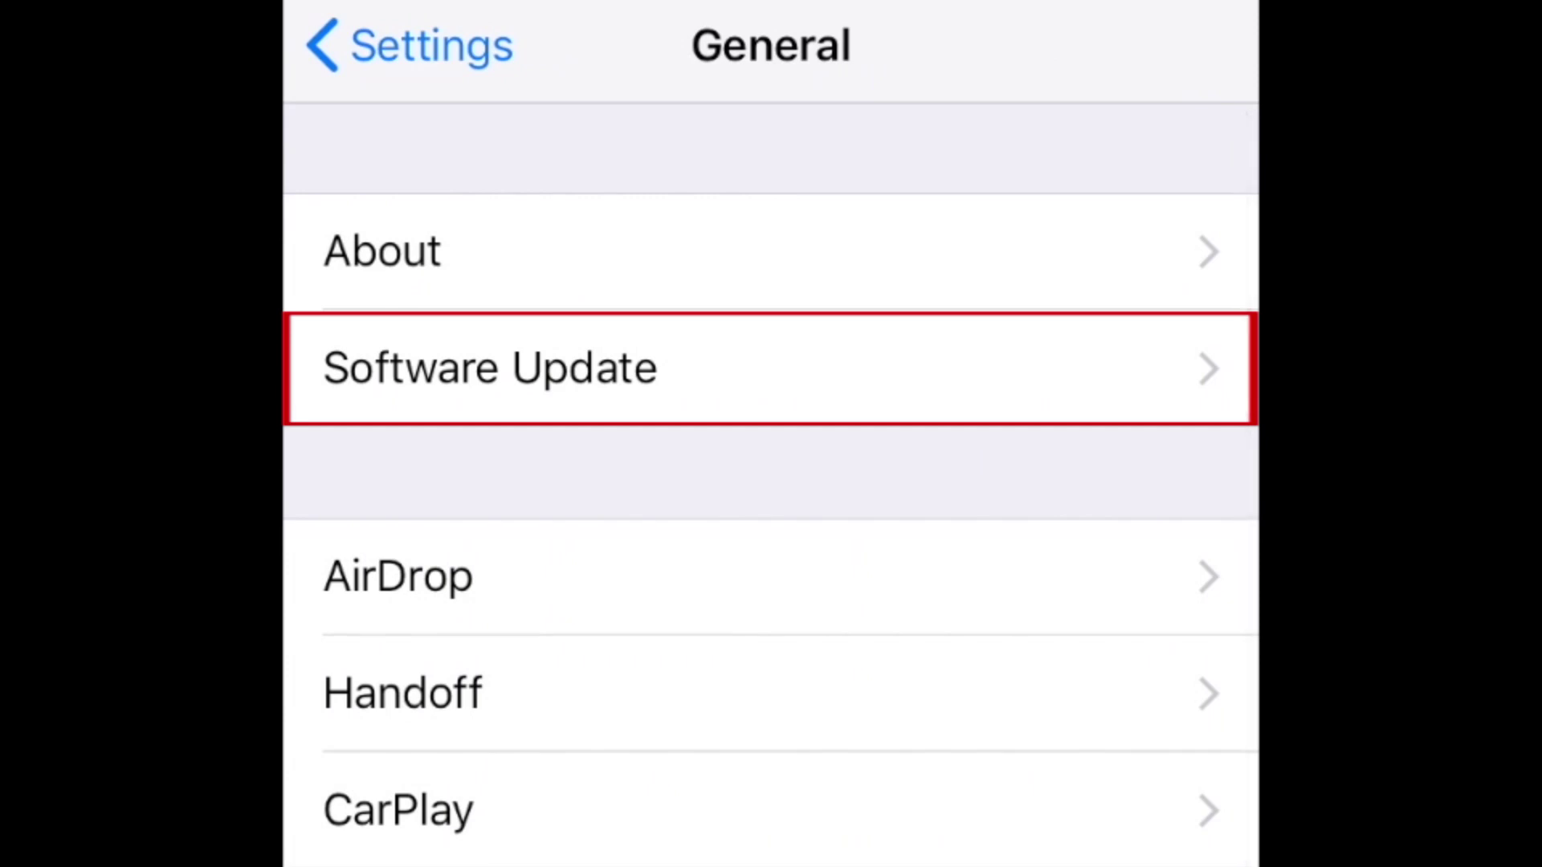
left_click(771, 368)
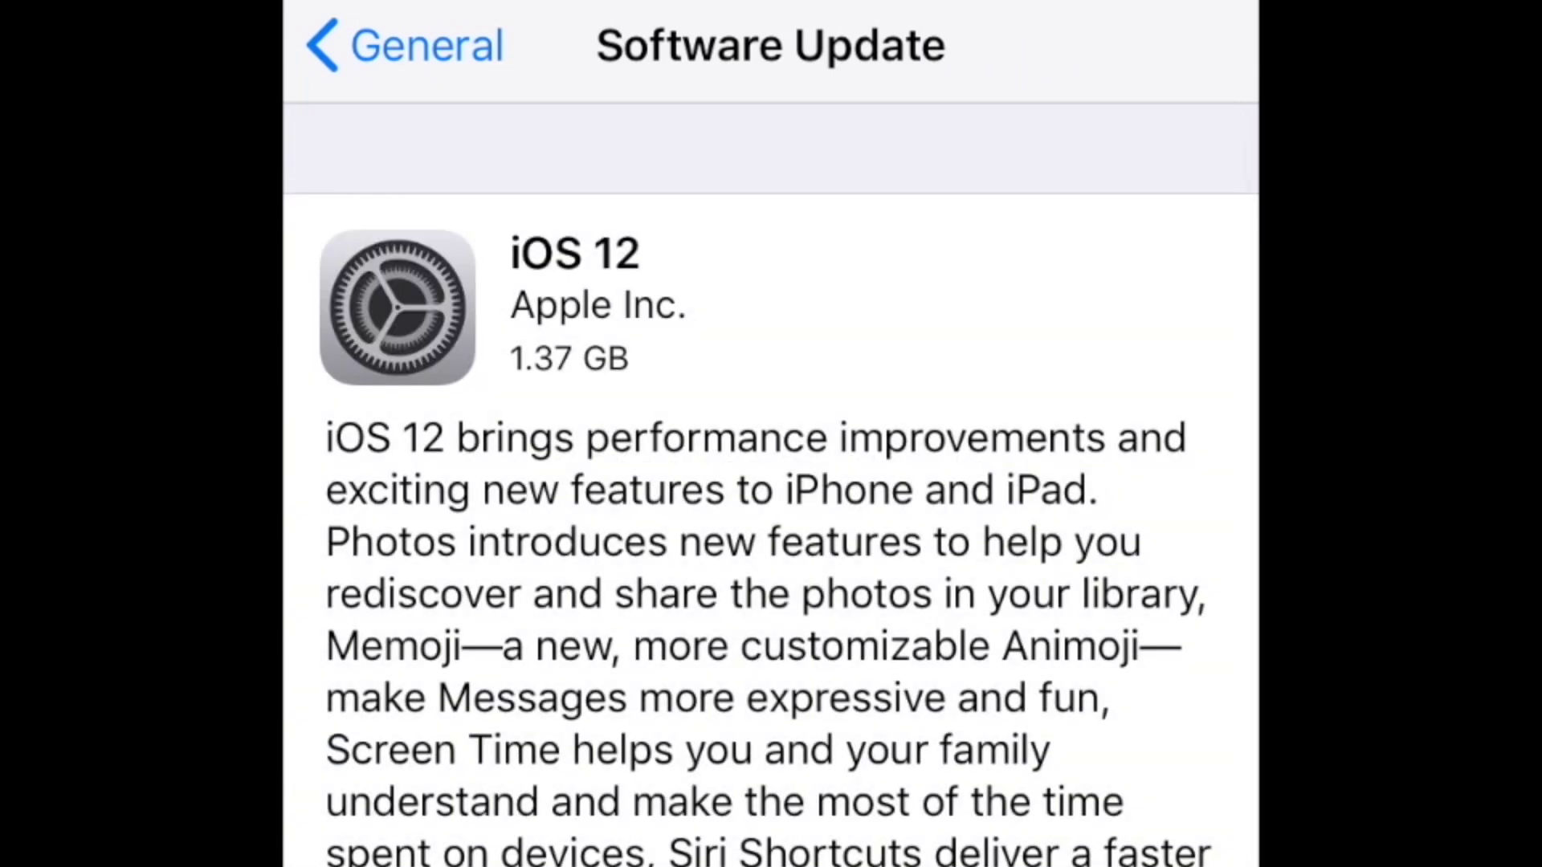
scroll(771, 434, "down", 10)
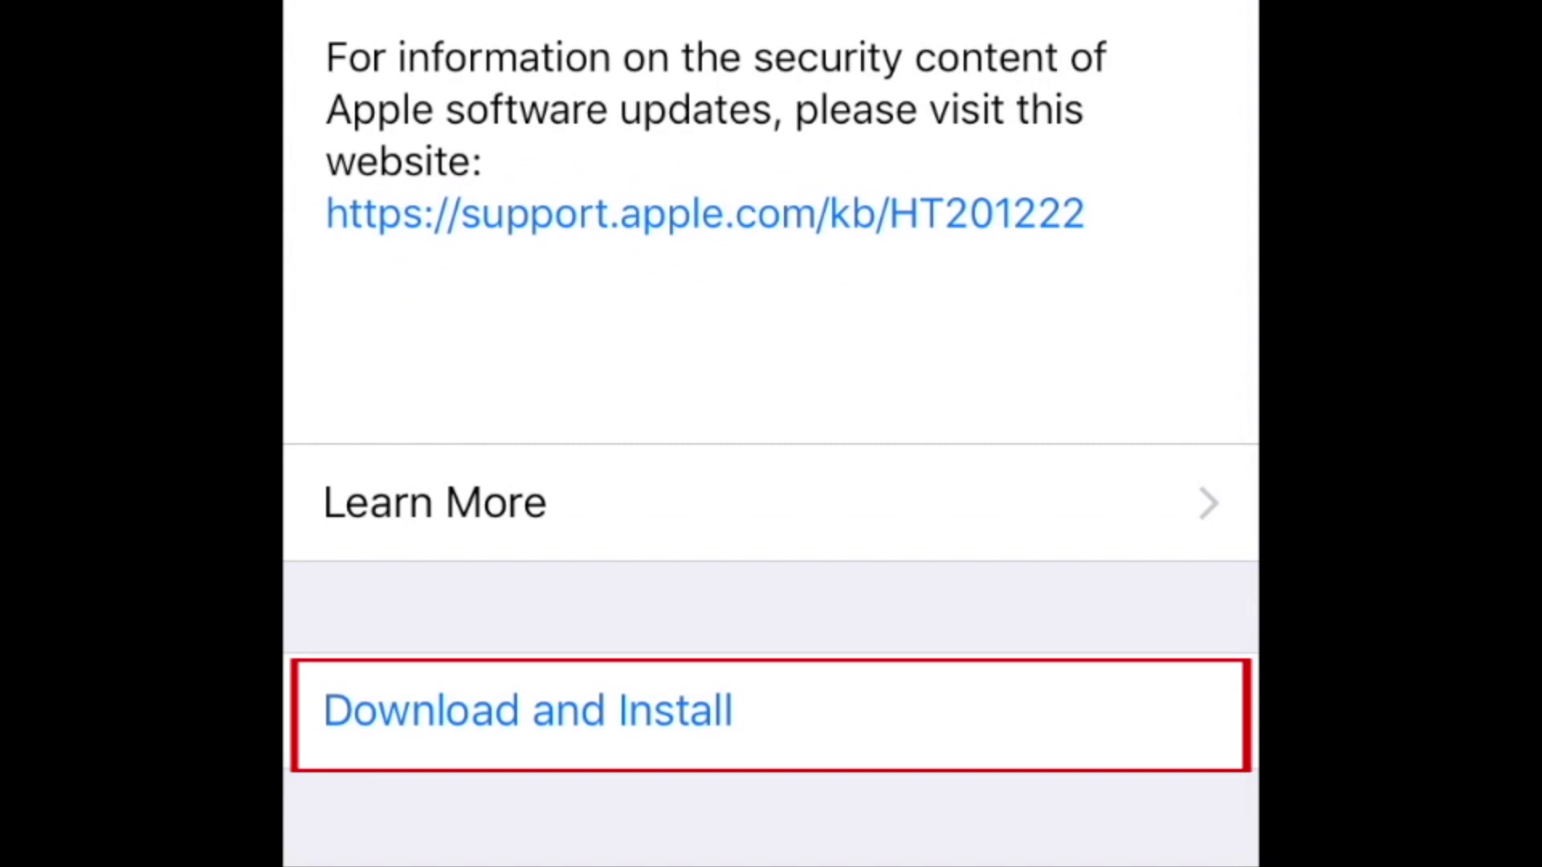
Choose Download and Install for the iOS 12 (1.37 GB) update.
left_click(528, 710)
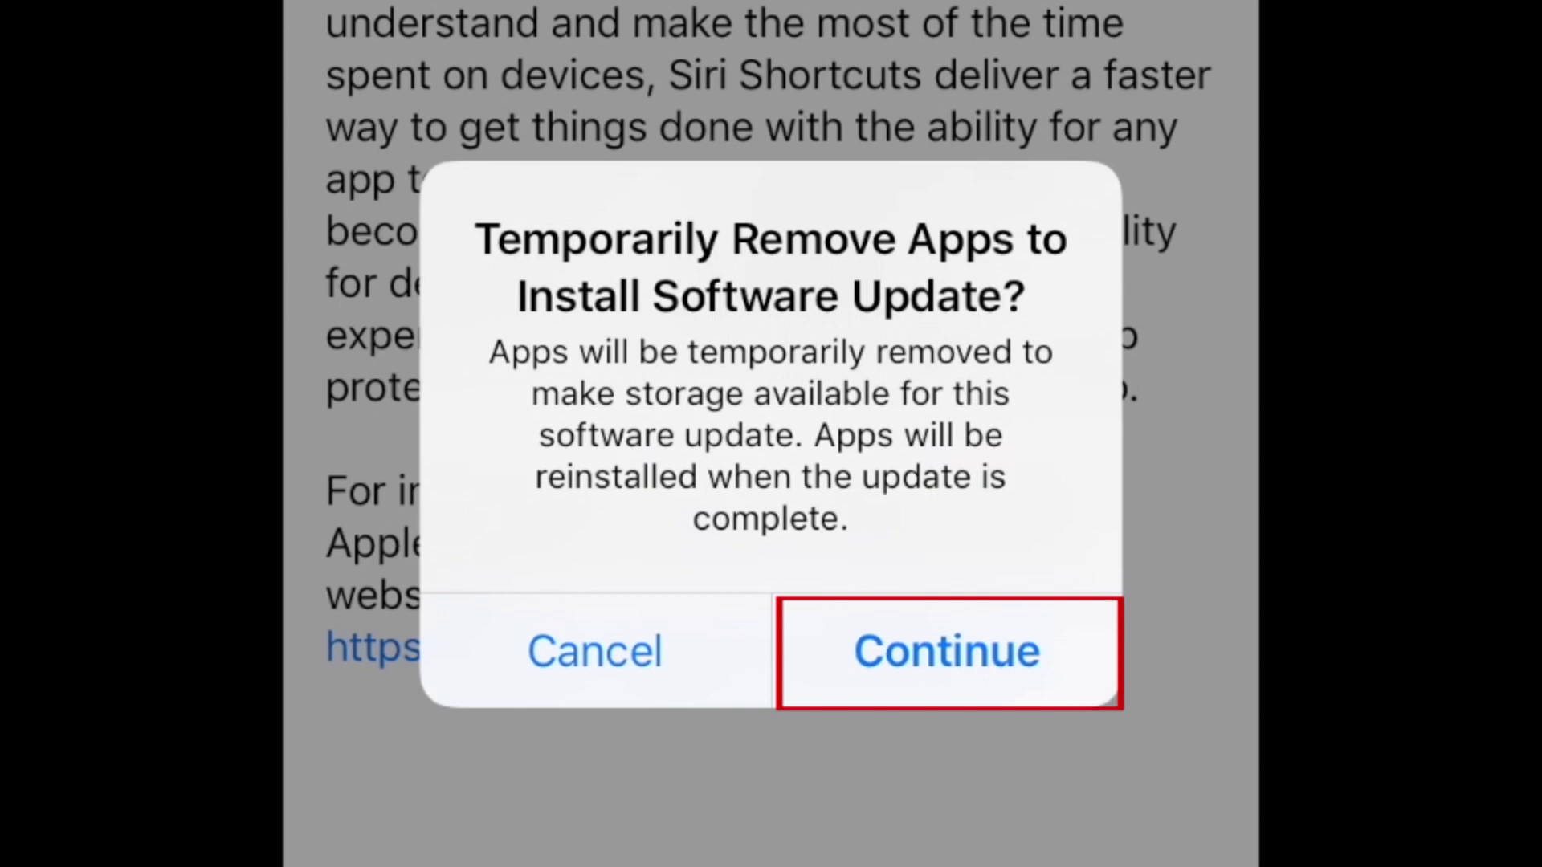
Continue in the Temporarily Remove Apps dialog so the iOS 12 download begins.
left_click(947, 650)
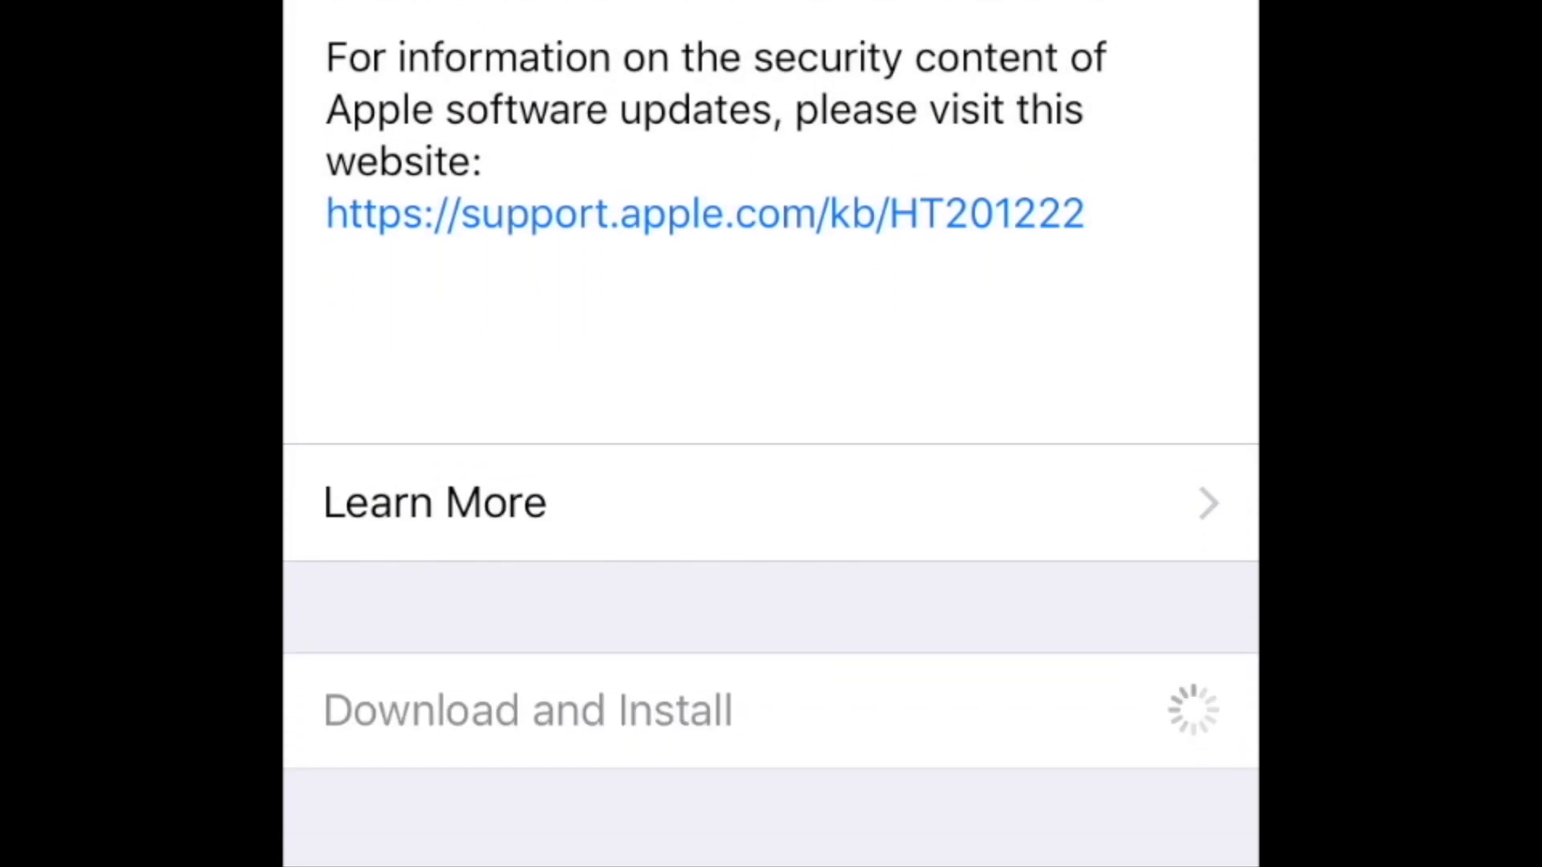
scroll(770, 483, "up", 10)
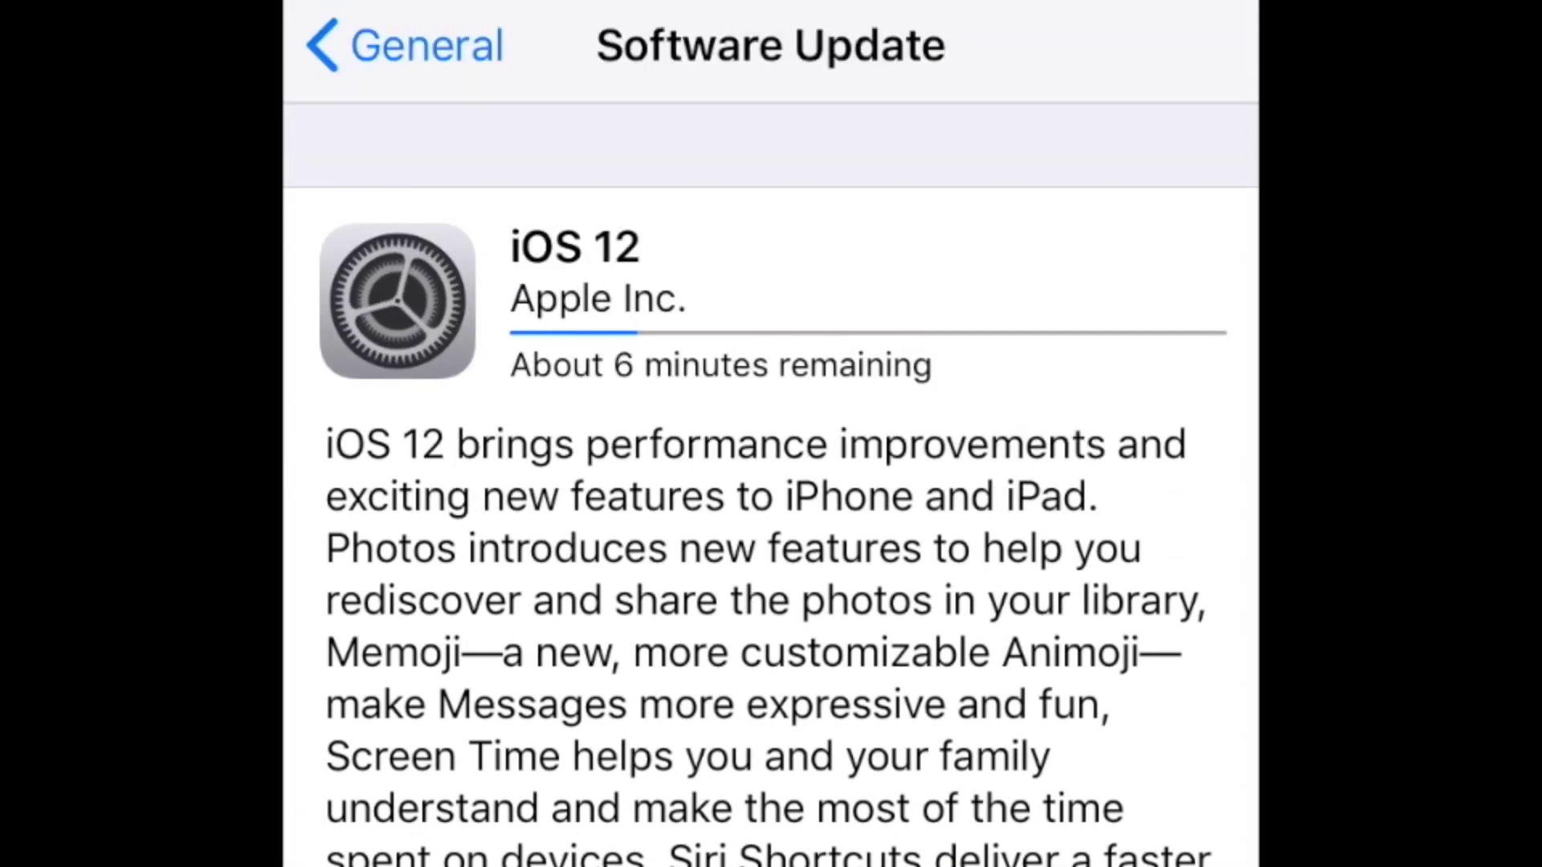
scroll(772, 482, "up", 2)
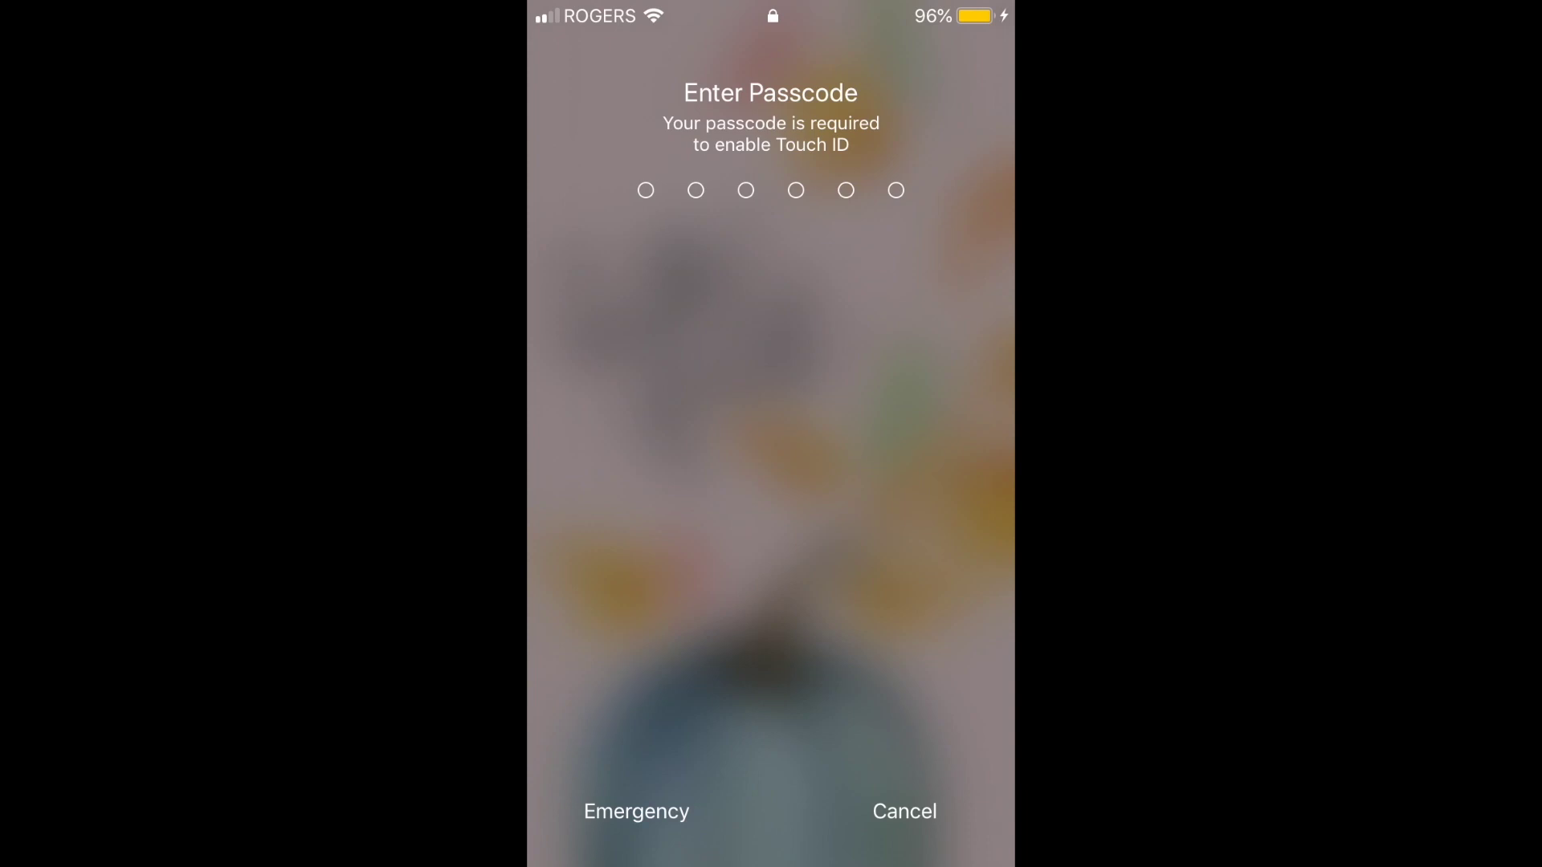
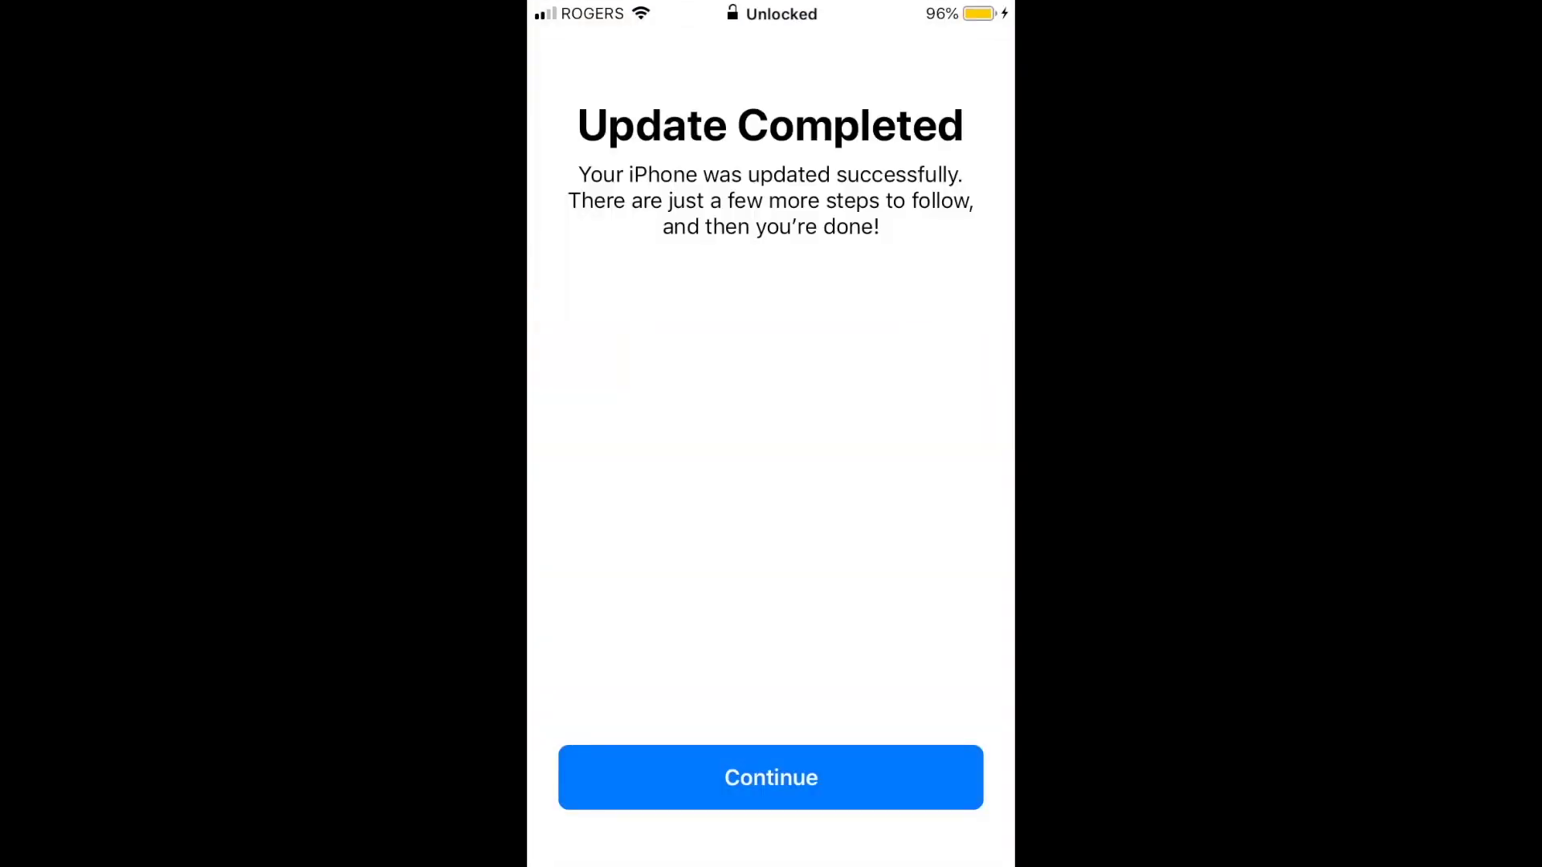